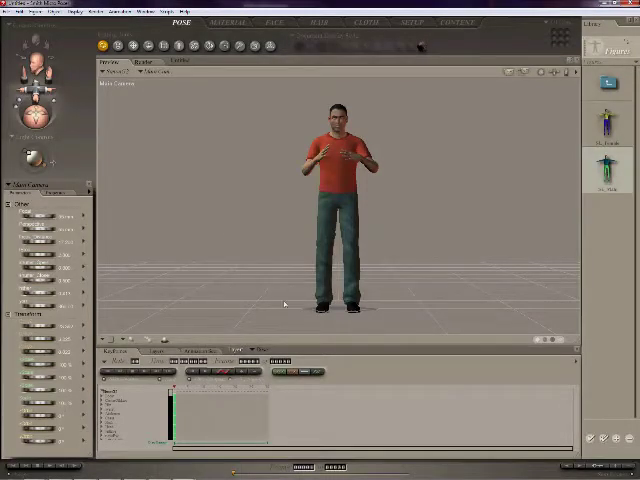
Step: At a raised-arm frame, orbit to a three-quarter, side-on view and select the right hand
left_click(206, 388)
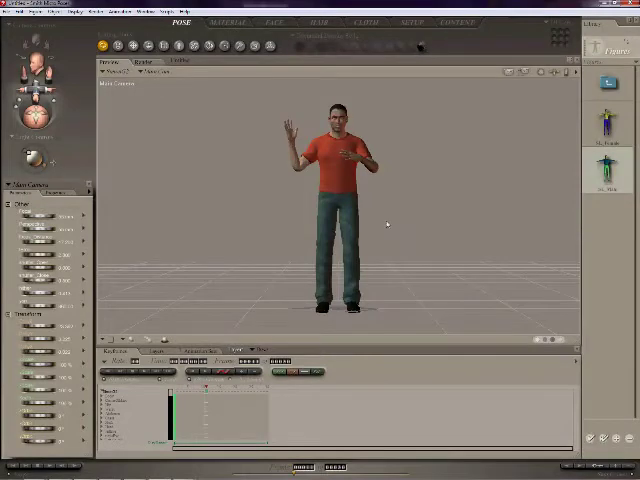
left_click_drag(391, 229, 547, 236)
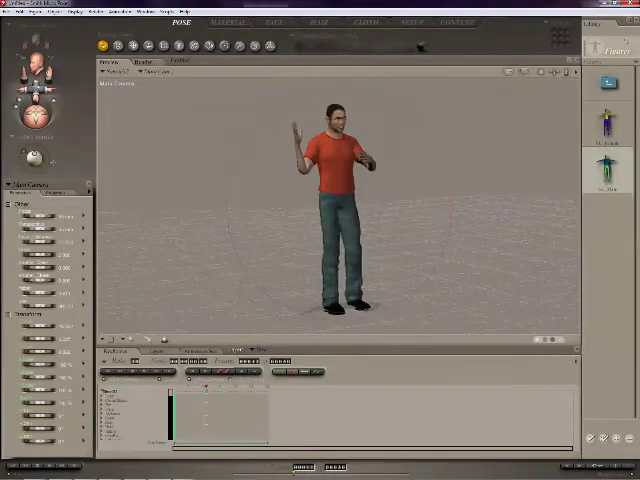
left_click_drag(480, 171, 496, 201)
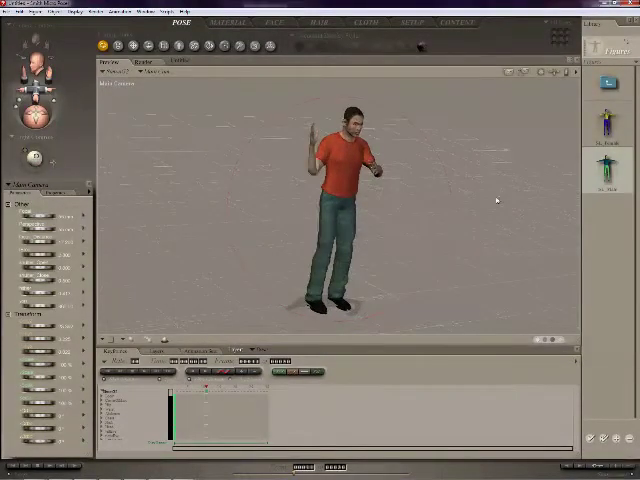
mouse_move(527, 251)
left_mouse_down()
mouse_move(557, 241)
mouse_move(376, 185)
left_mouse_up()
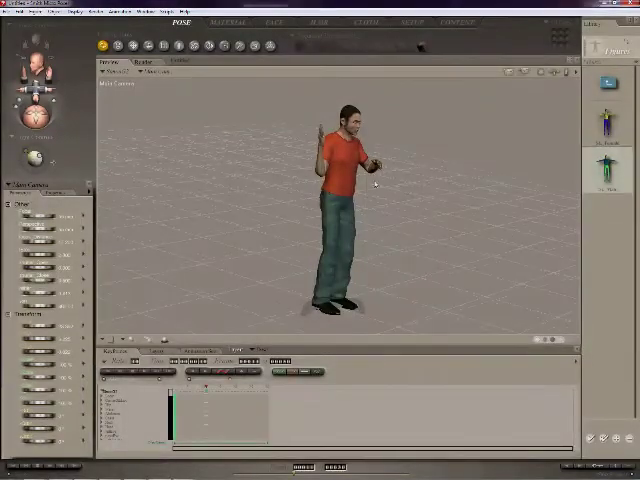
left_click(373, 168)
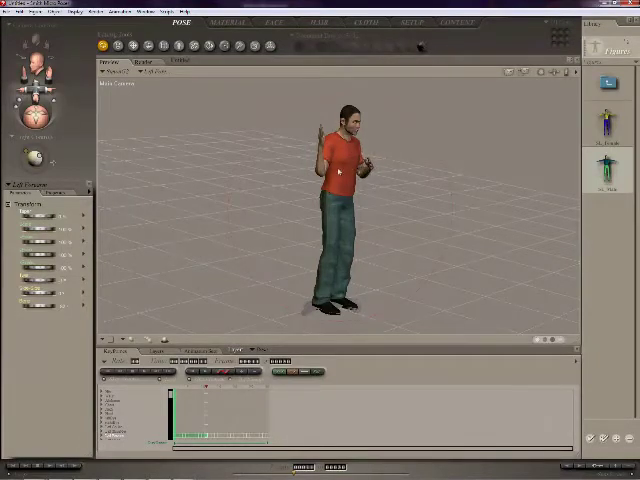
left_click(340, 170)
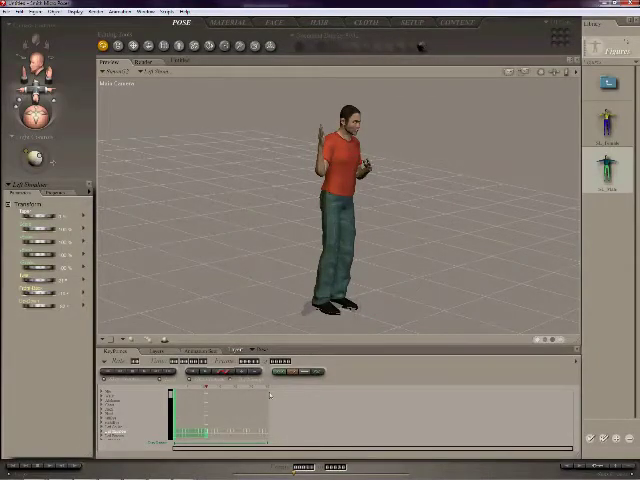
Step: At a later frame, orbit to face the figure, then play the animation twice
left_click(232, 388)
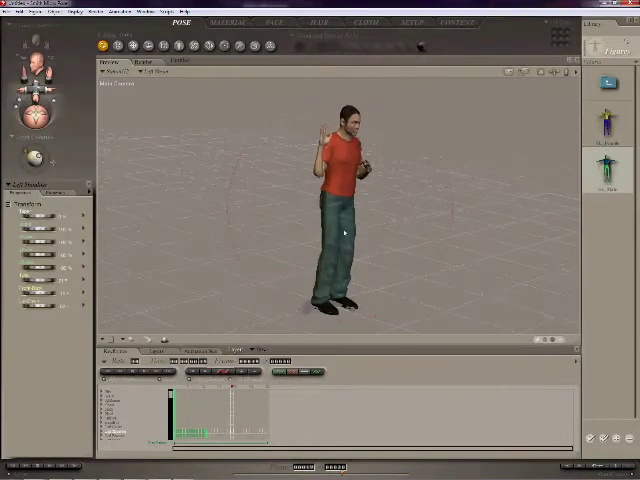
left_click_drag(344, 233, 254, 236)
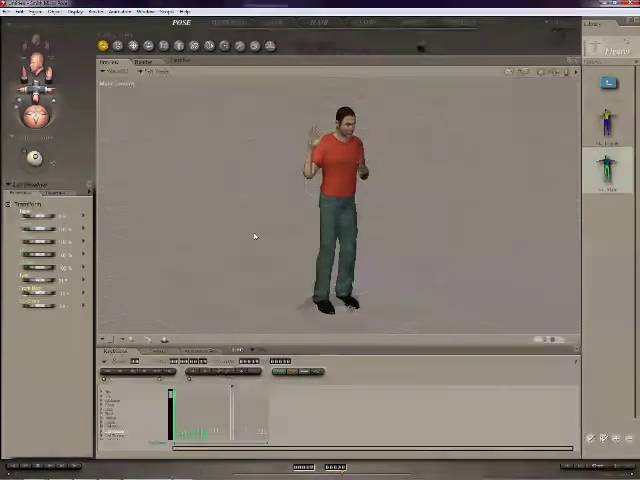
left_click(390, 178)
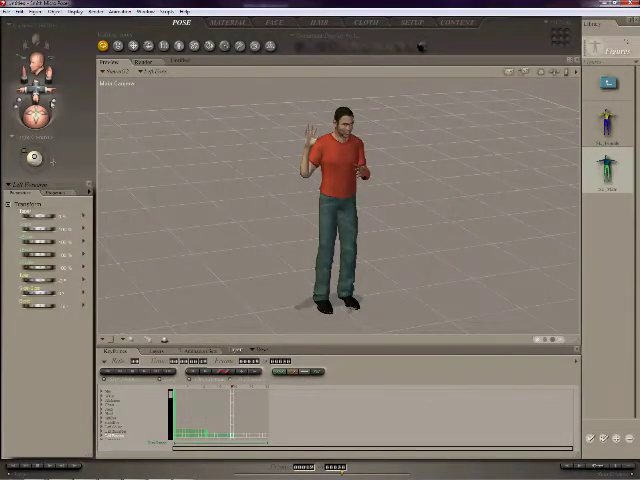
left_click(108, 376)
left_click(143, 371)
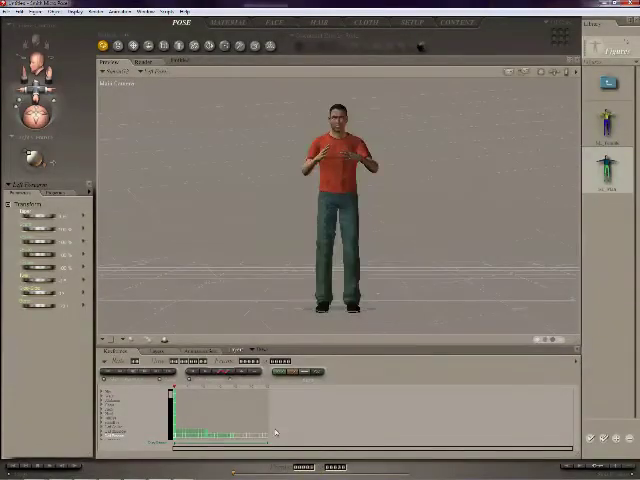
scroll(264, 421, "up", 3)
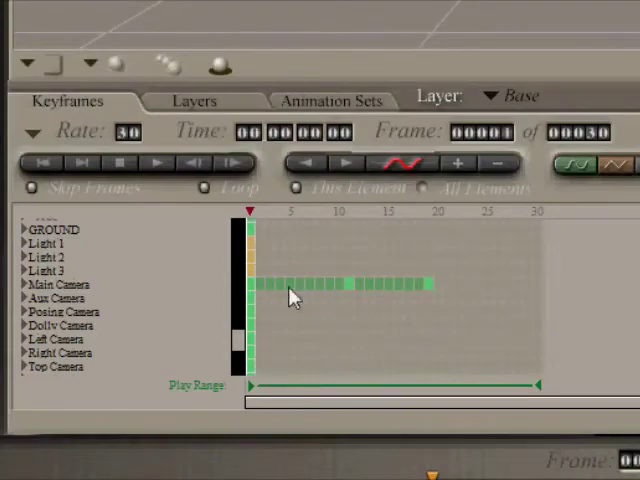
Step: Select the Main Camera track and toggle the track list to show its keyframes
left_click(256, 291)
left_click(249, 292)
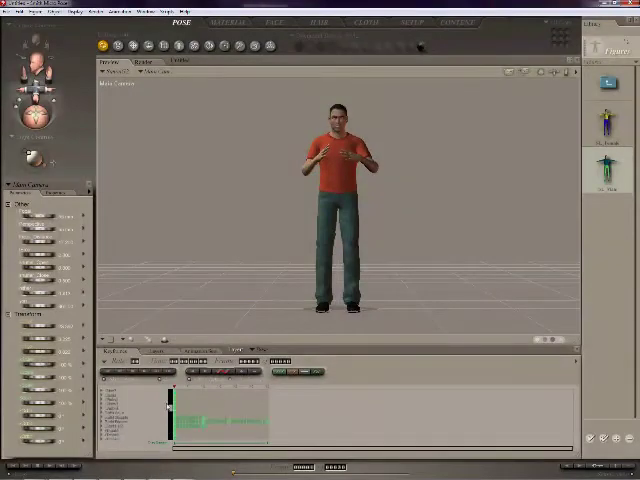
left_click(170, 393)
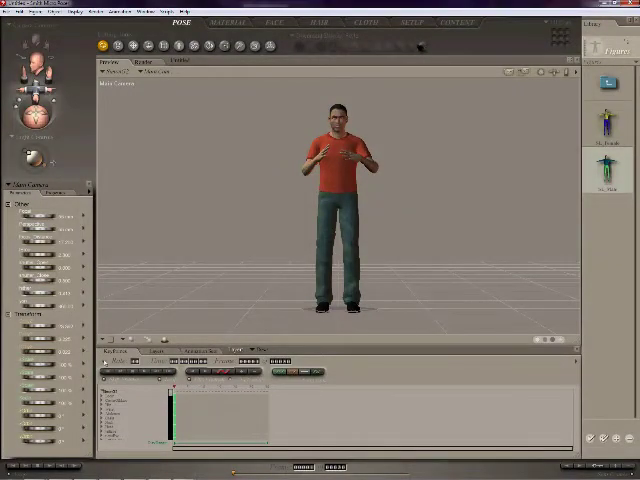
left_click(148, 374)
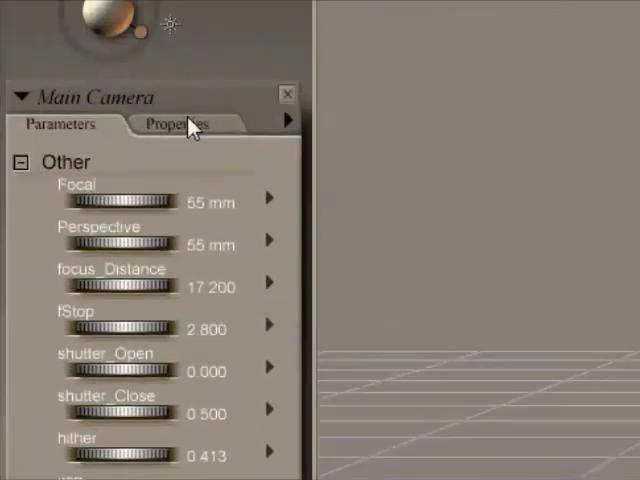
Step: Uncheck Animating in the Main Camera's Properties tab
left_click(190, 126)
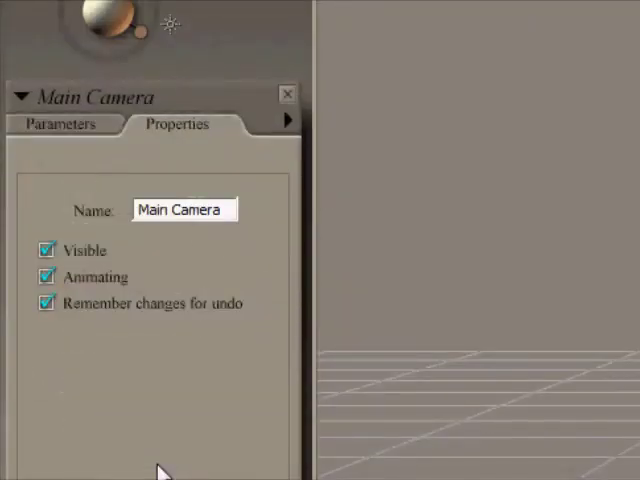
left_click(47, 279)
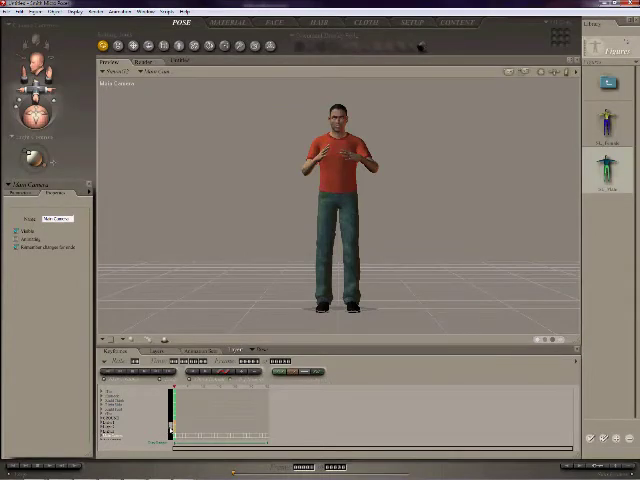
Step: Scroll the track list, go to the raised-arm frame and select the Left Shoulder
mouse_move(170, 428)
left_mouse_down()
mouse_move(170, 386)
mouse_move(171, 428)
left_mouse_up()
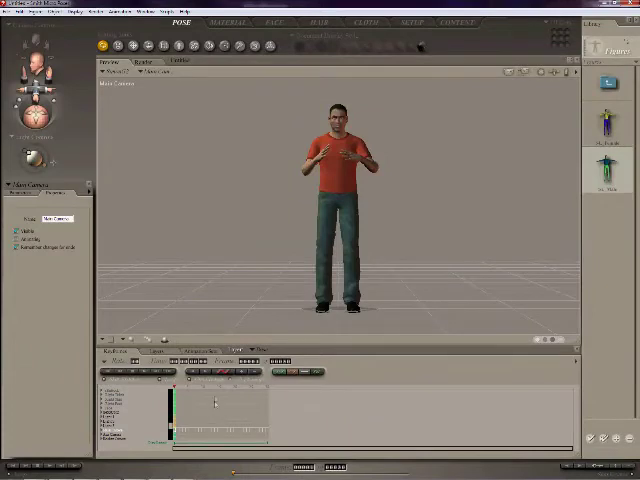
left_click(214, 390)
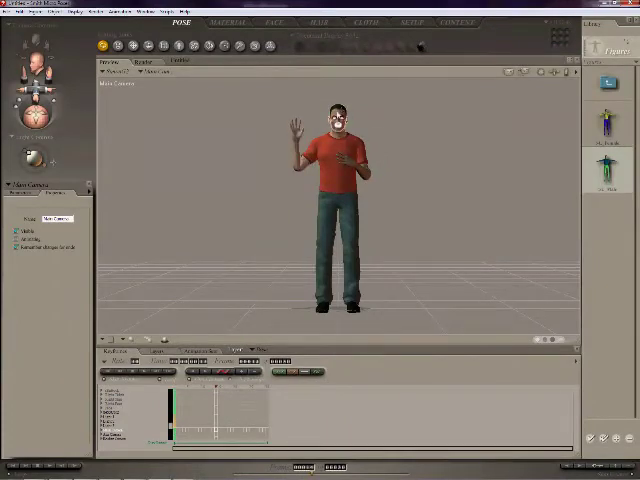
left_click(339, 138)
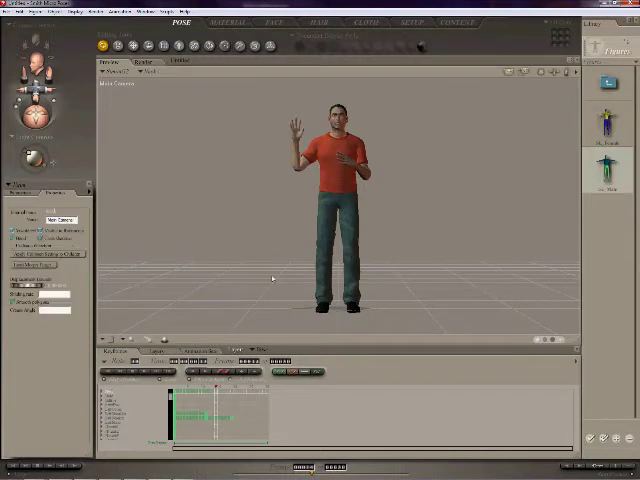
left_click(380, 157)
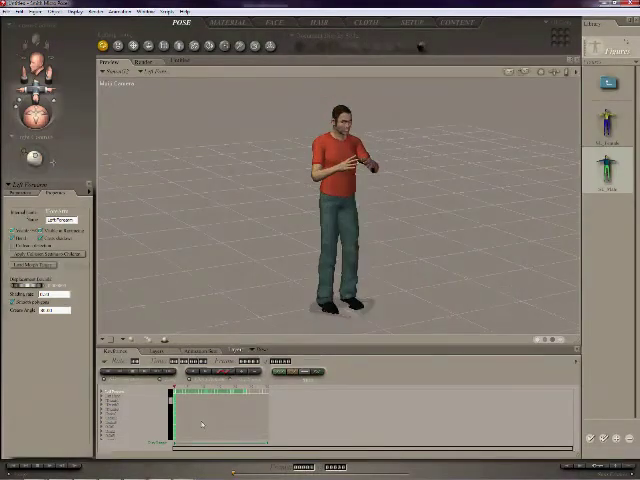
Step: Select the Head and Right Shoulder, then play the waving animation with the camera still
left_click(339, 114)
left_click(152, 71)
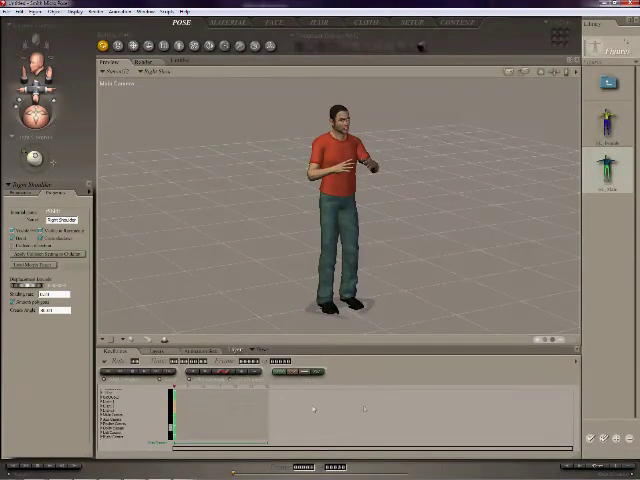
left_click(143, 373)
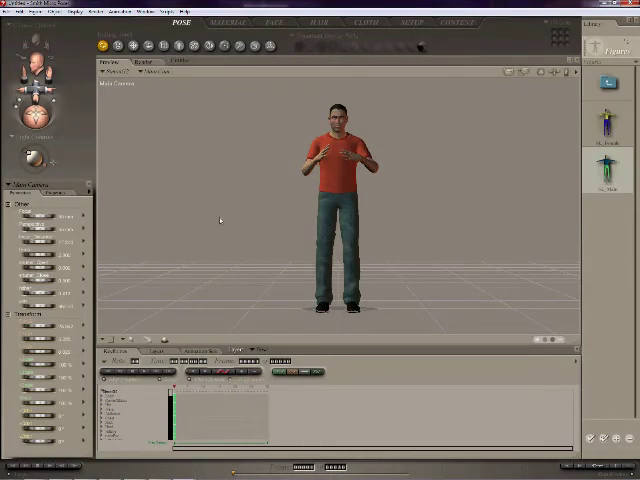
left_click(206, 388)
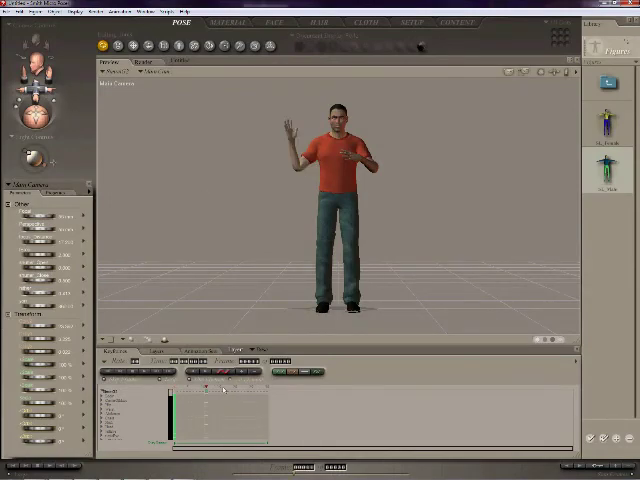